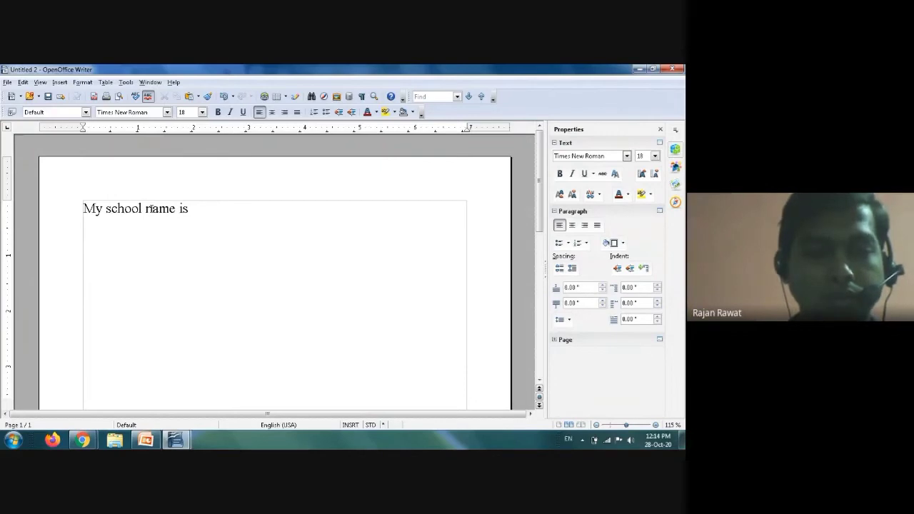
# Step: Complete the sentence "My school name is" with the words "KV School"
pyautogui.write('A')
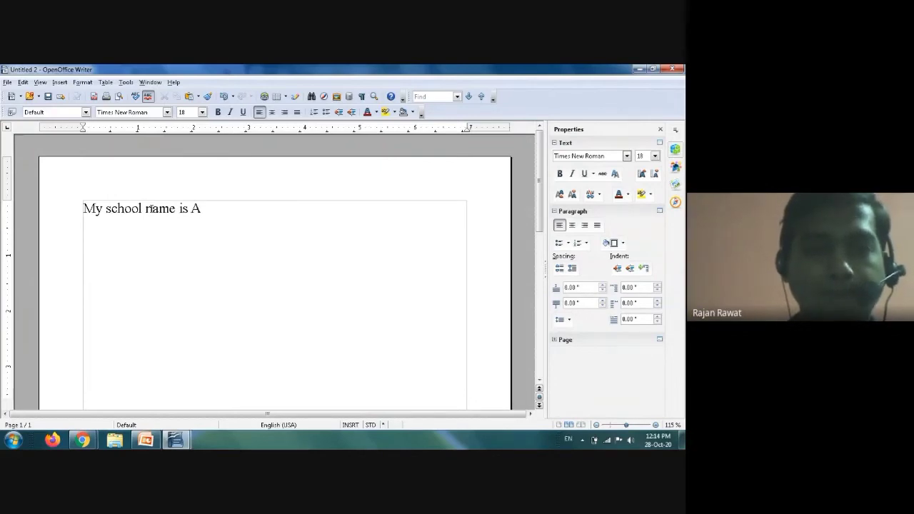
pyautogui.press('BackSpace')
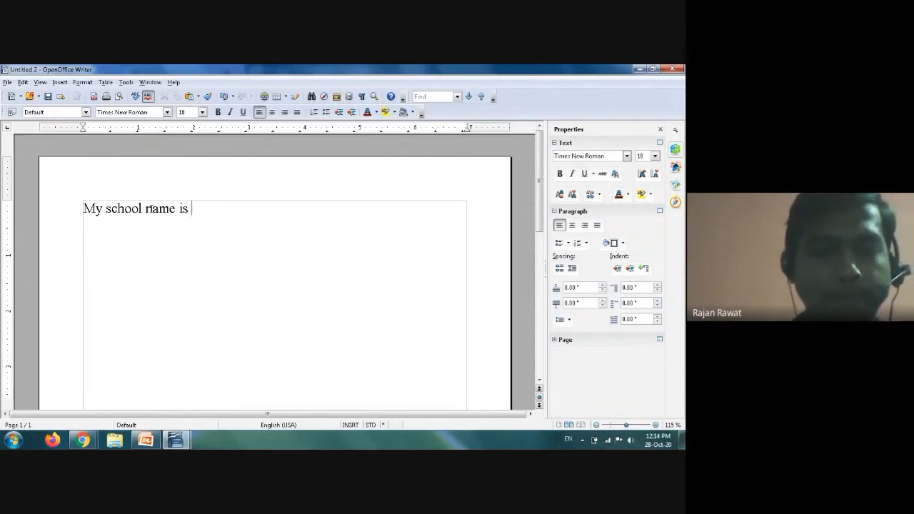
pyautogui.write('KV')
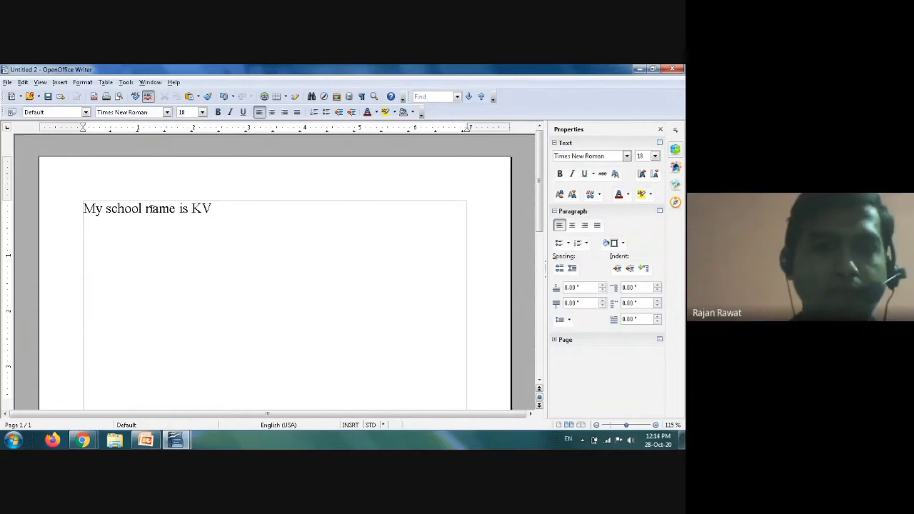
pyautogui.write(' School')
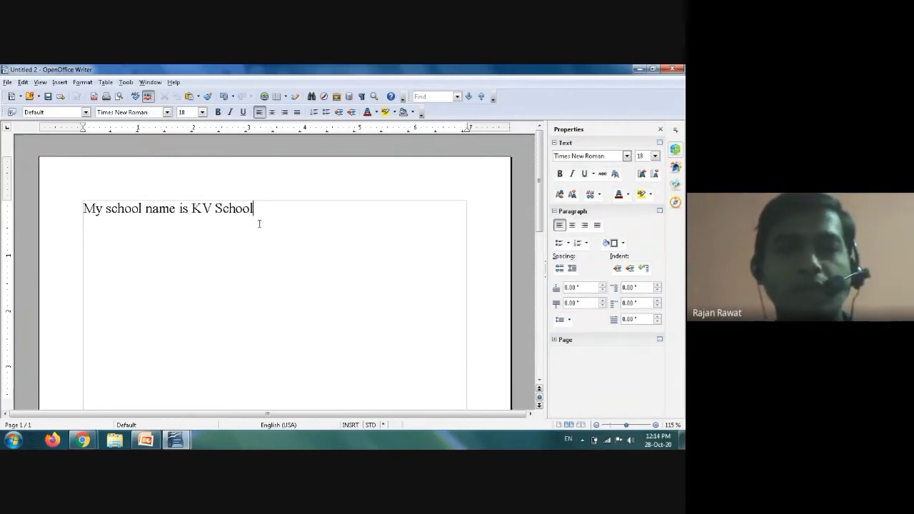
pyautogui.scroll(-10, 299, 223)
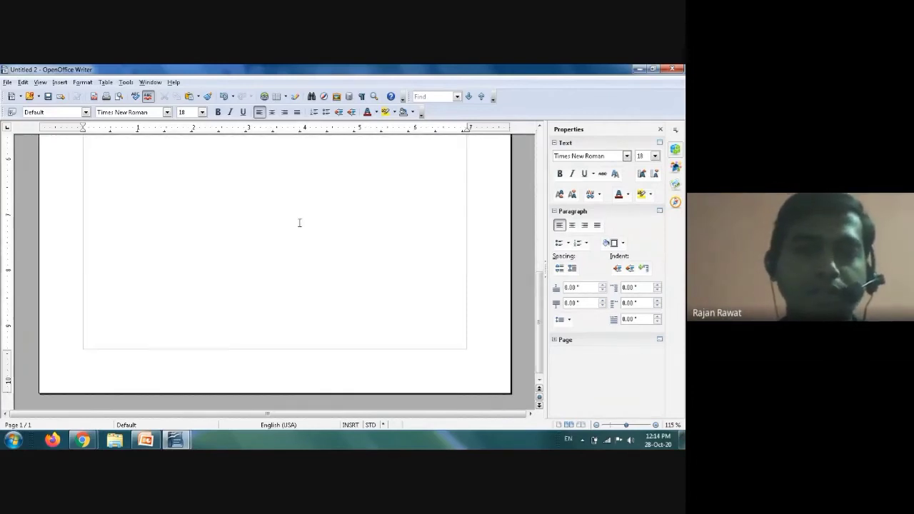
pyautogui.scroll(8, 299, 223)
pyautogui.scroll(5, 299, 223)
pyautogui.scroll(-10, 299, 222)
pyautogui.middleClick(299, 223)
pyautogui.scroll(8, 299, 223)
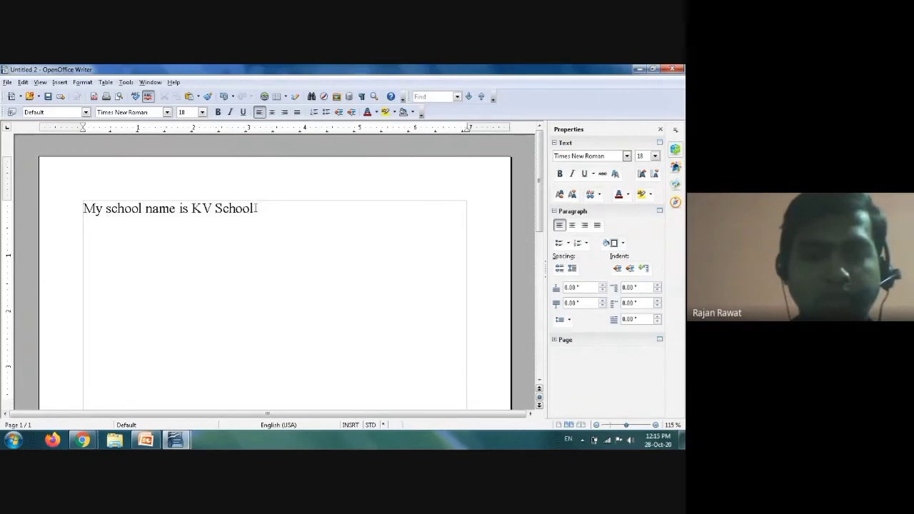
# Step: Select the words "KV School" at the end of the sentence and check the "Let's Learn" slide in PowerPoint
pyautogui.moveTo(254, 207); pyautogui.dragTo(193, 215)
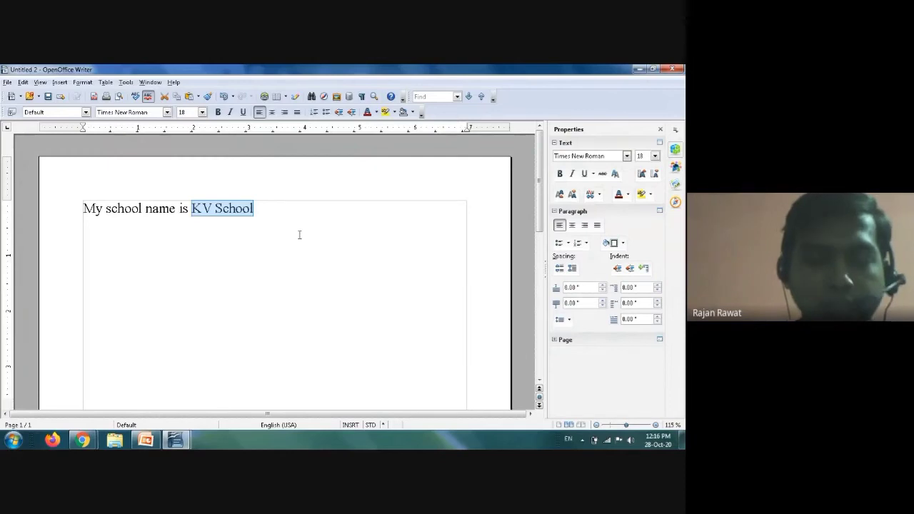
pyautogui.click(299, 235)
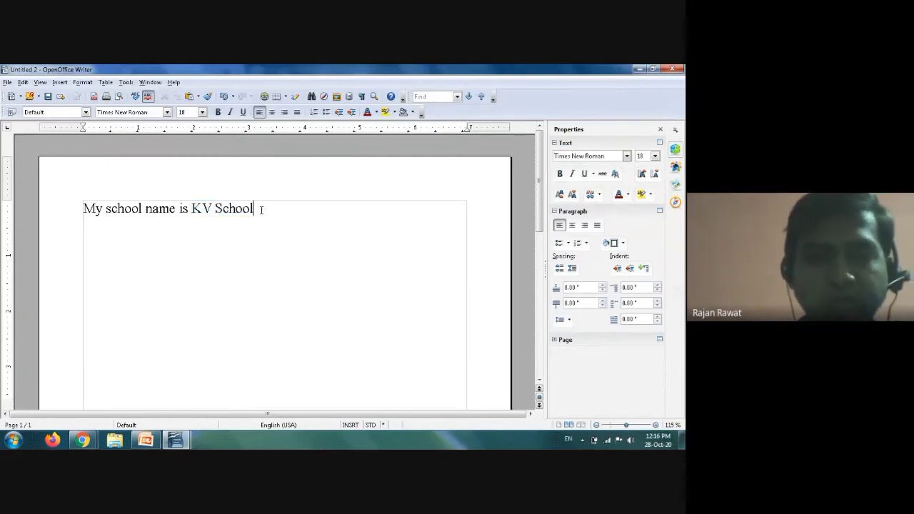
pyautogui.moveTo(261, 210); pyautogui.dragTo(196, 216)
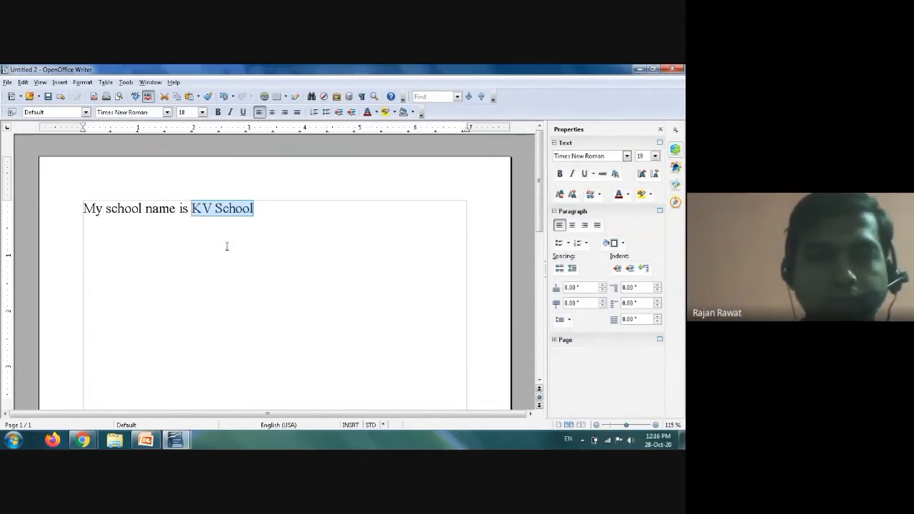
pyautogui.hotkey('alt', 'Tab')
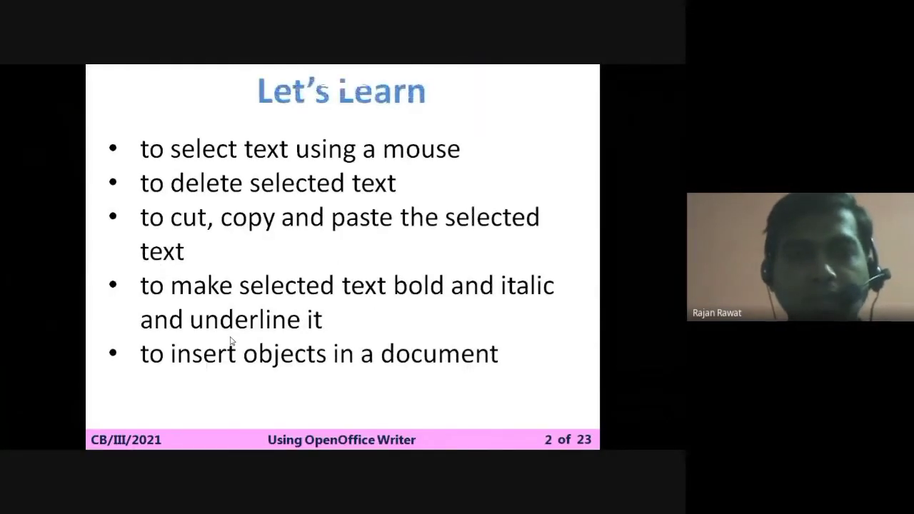
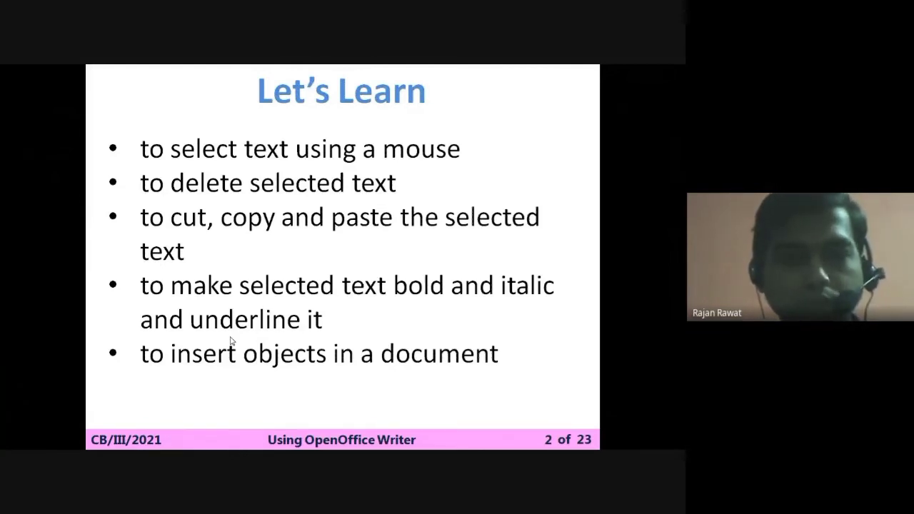
pyautogui.hotkey('alt', 'Tab')
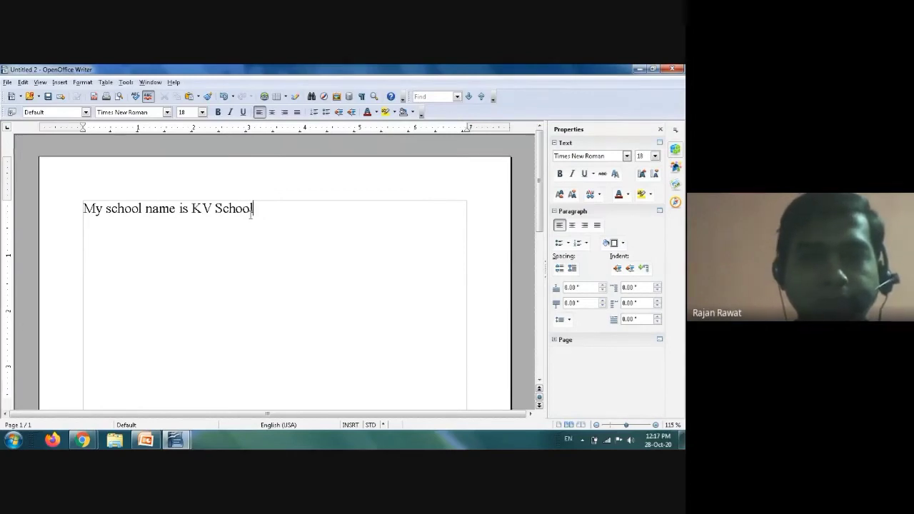
# Step: Delete the words "KV School" from the end of the sentence
pyautogui.moveTo(255, 208); pyautogui.dragTo(193, 209)
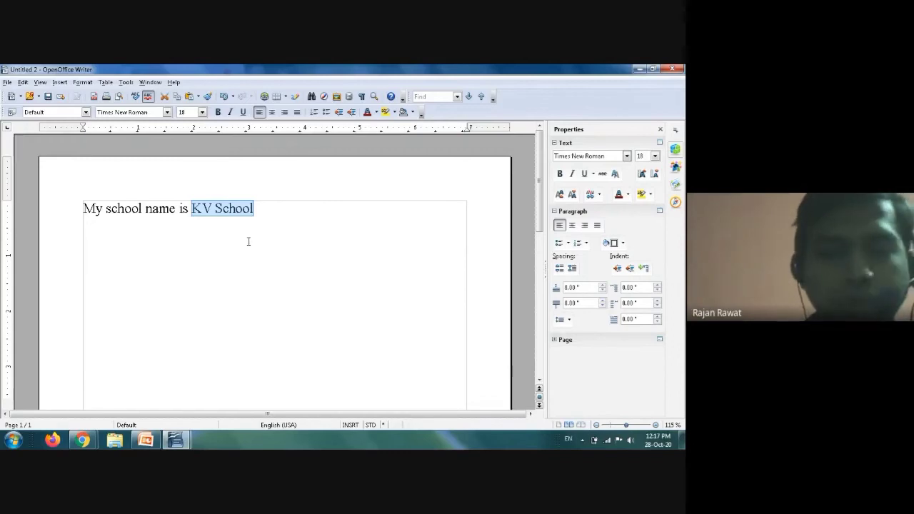
pyautogui.press('BackSpace')
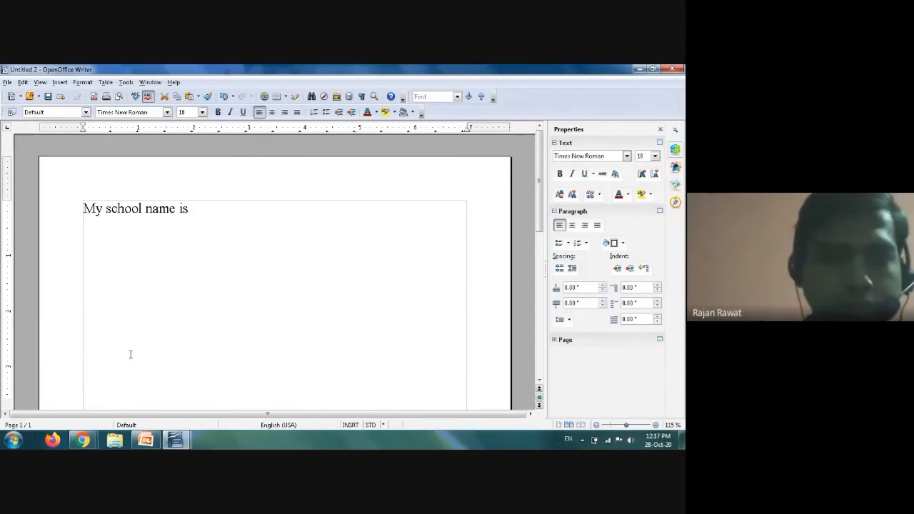
pyautogui.moveTo(90, 443)
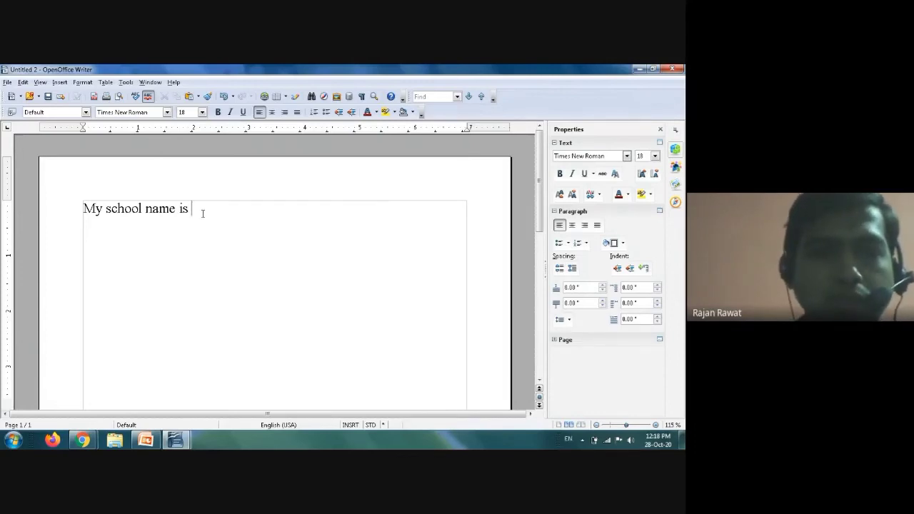
# Step: Switch to PowerPoint, end the slide show, and return to the Untitled 2 document in OpenOffice Writer
pyautogui.hotkey('alt', 'Tab')
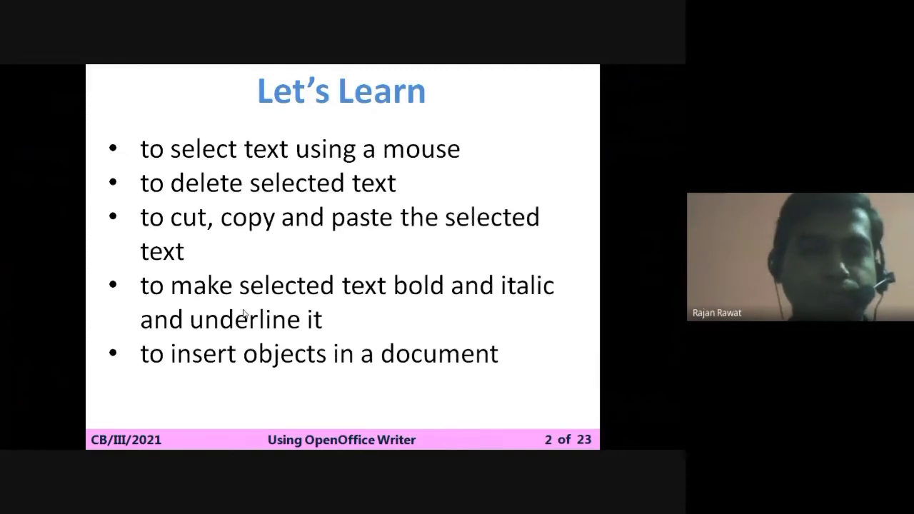
pyautogui.press('Escape')
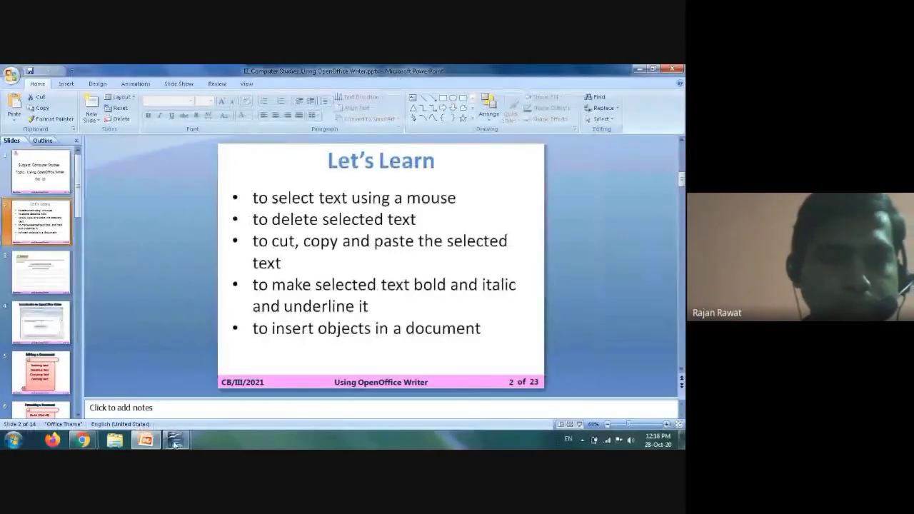
pyautogui.moveTo(175, 443)
pyautogui.click(214, 400)
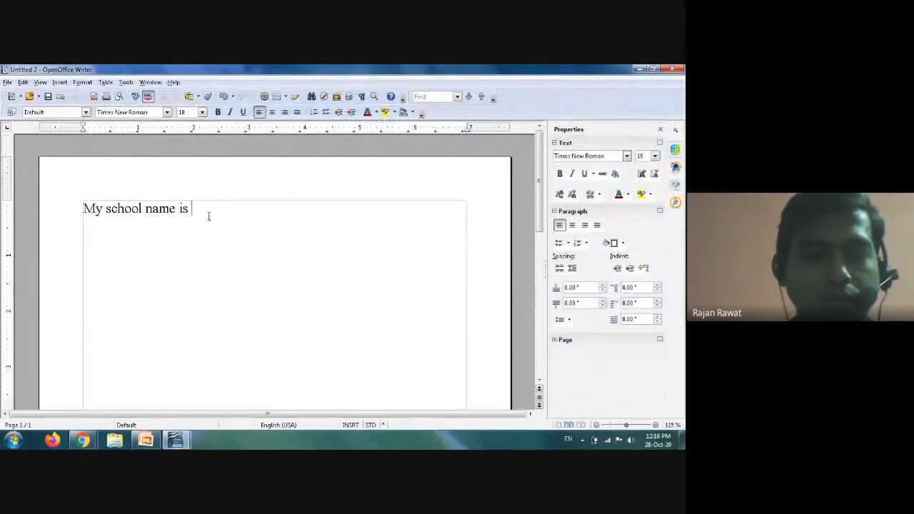
# Step: Undo the last deletion and clear the text selection
pyautogui.hotkey('ctrl', 'z')
pyautogui.click(251, 237)
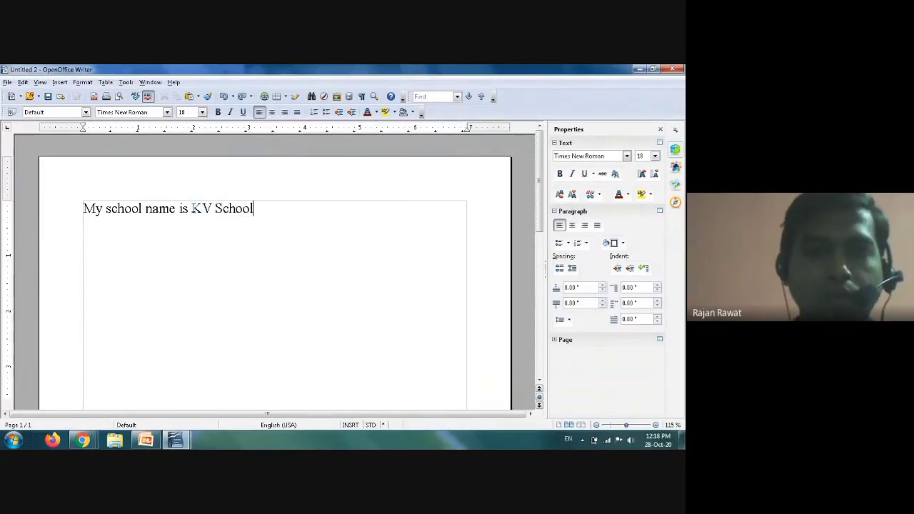
# Step: Delete "KV School" from the end of the sentence and enter "KV School" on a new line below
pyautogui.moveTo(191, 208); pyautogui.dragTo(259, 209)
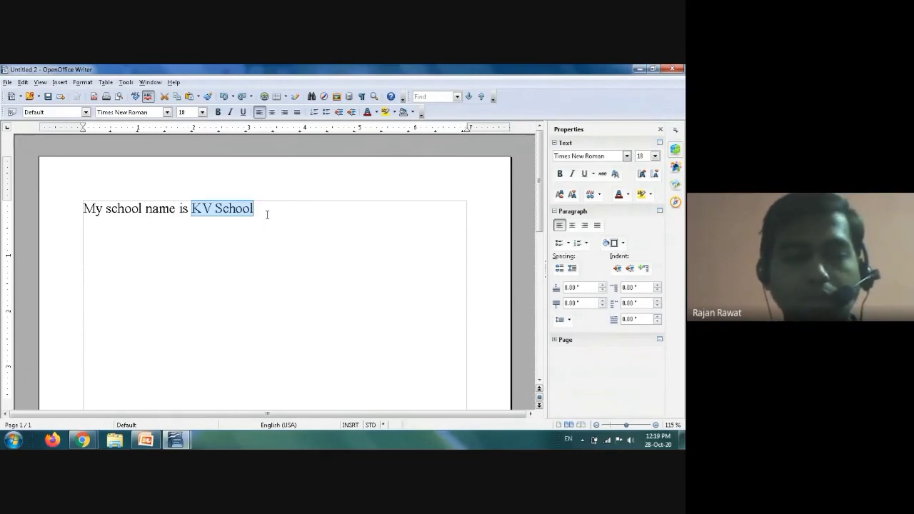
pyautogui.press('Delete')
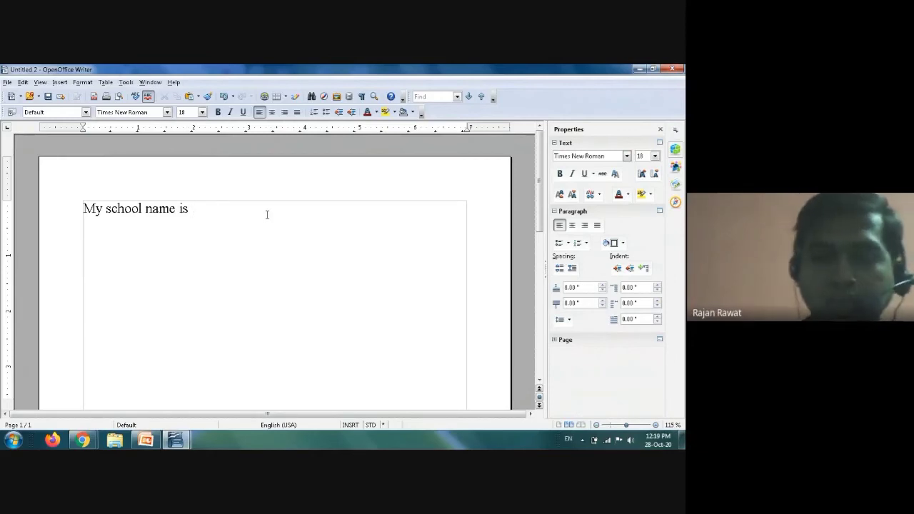
pyautogui.press('Return')
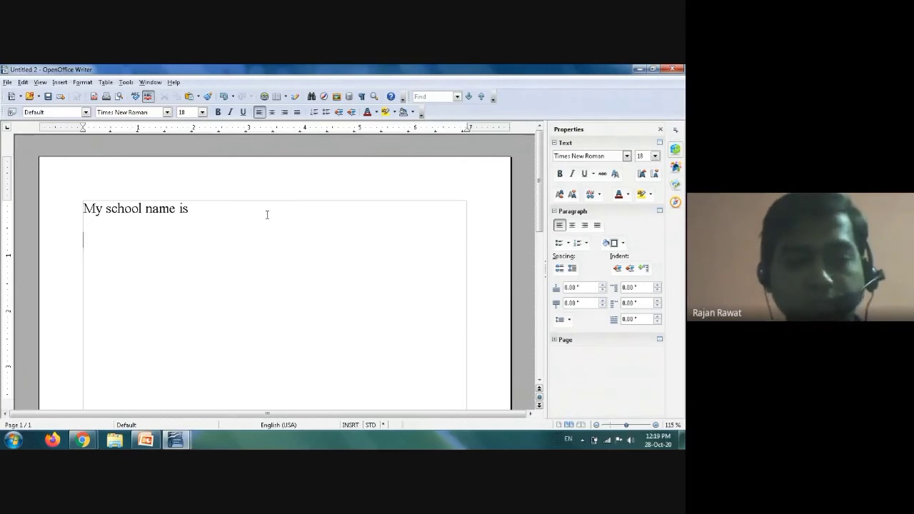
pyautogui.write('KV School')
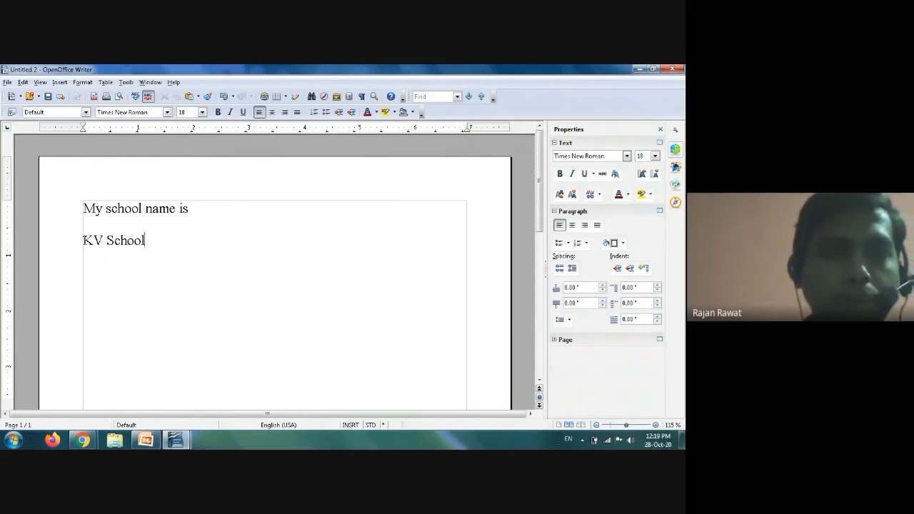
# Step: Copy the "KV School" line and paste it on a new line directly below
pyautogui.moveTo(83, 240); pyautogui.dragTo(147, 242)
pyautogui.hotkey('ctrl', 'c')
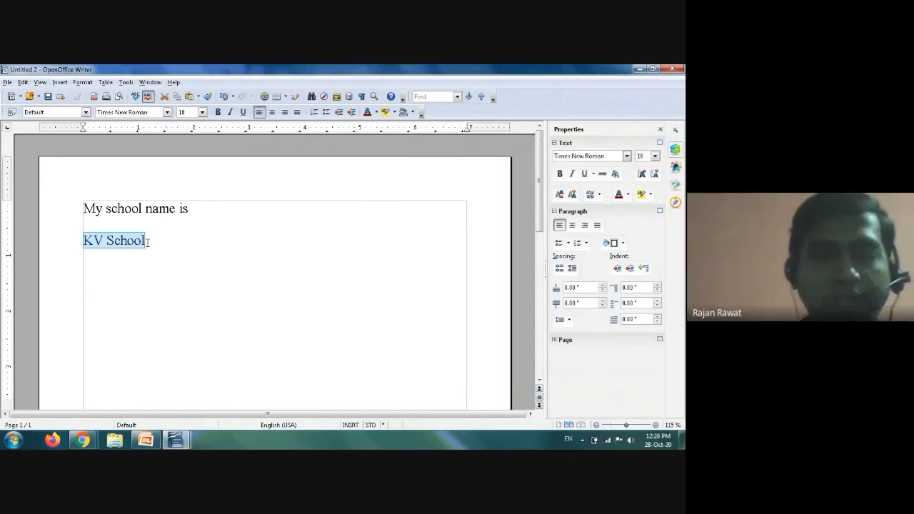
pyautogui.click(148, 242)
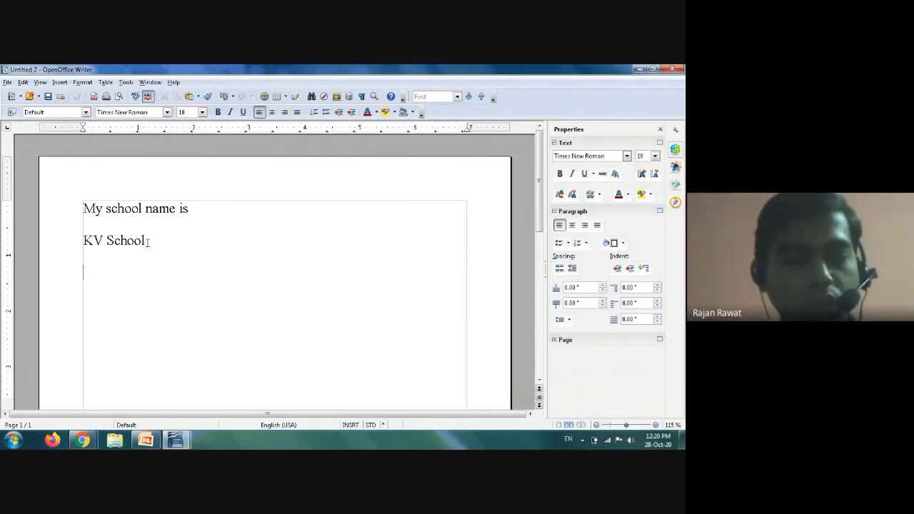
pyautogui.hotkey('ctrl', 'v')
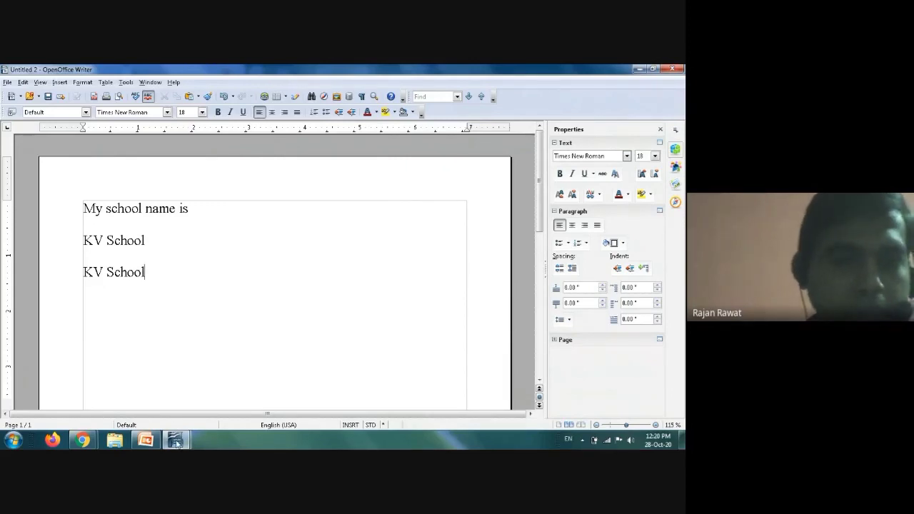
# Step: Switch to the Untitled 1 document and review its numbered list of cut, paste and copy shortcut keys
pyautogui.moveTo(175, 442)
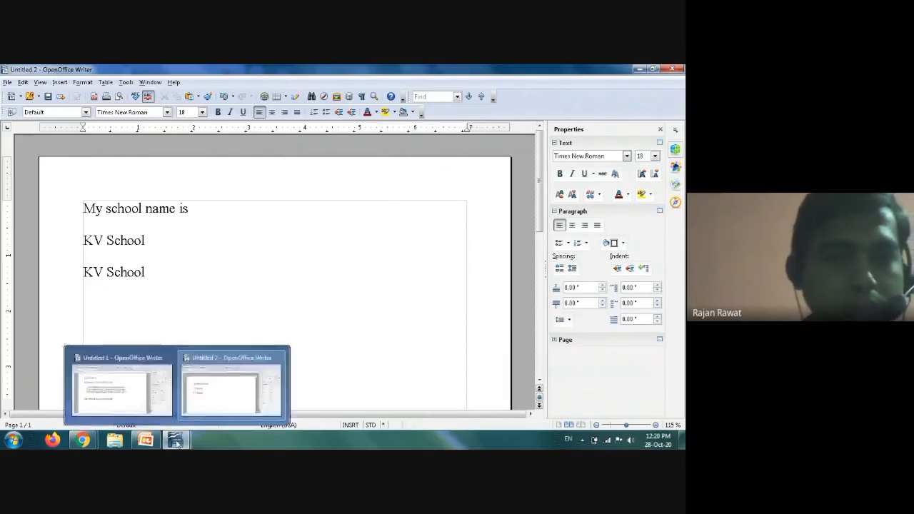
pyautogui.click(119, 384)
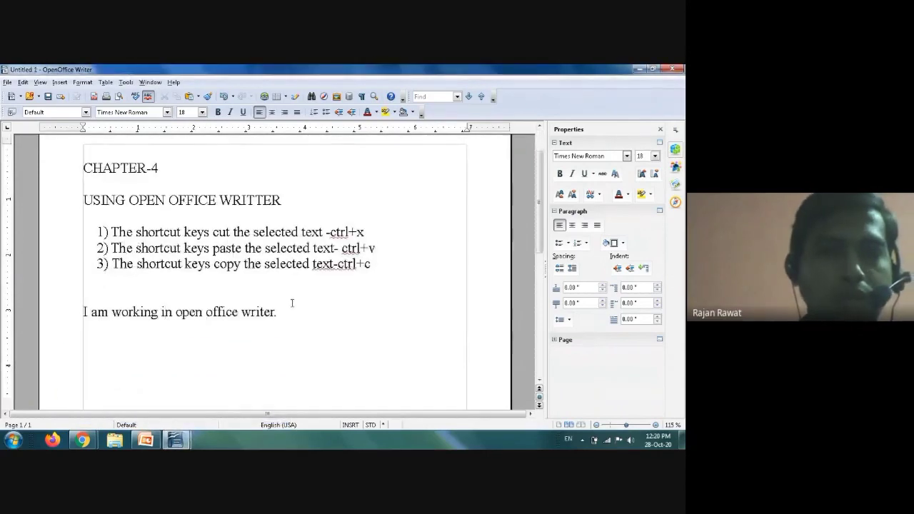
pyautogui.scroll(2, 292, 303)
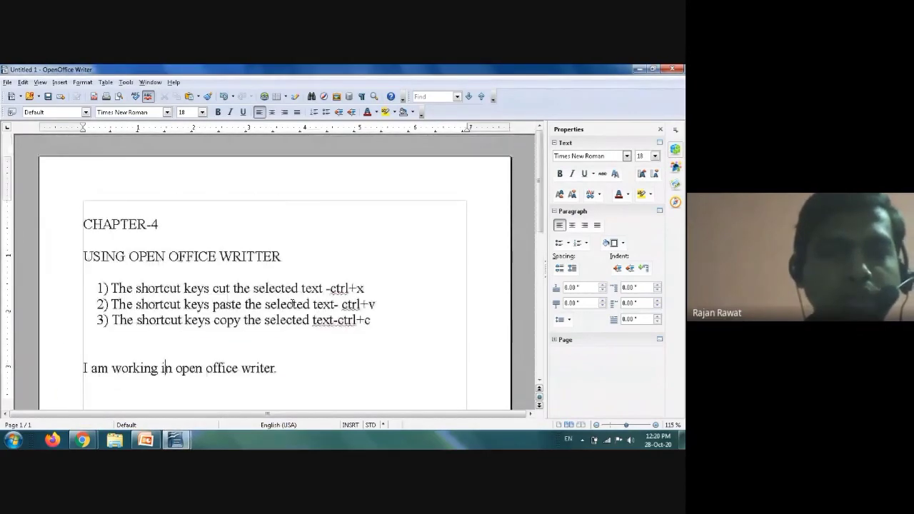
pyautogui.scroll(-3, 292, 303)
pyautogui.scroll(2, 371, 300)
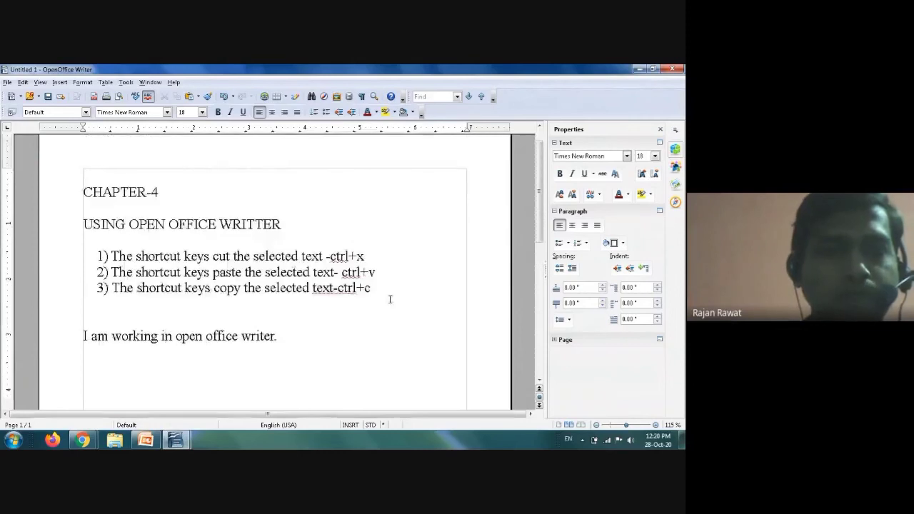